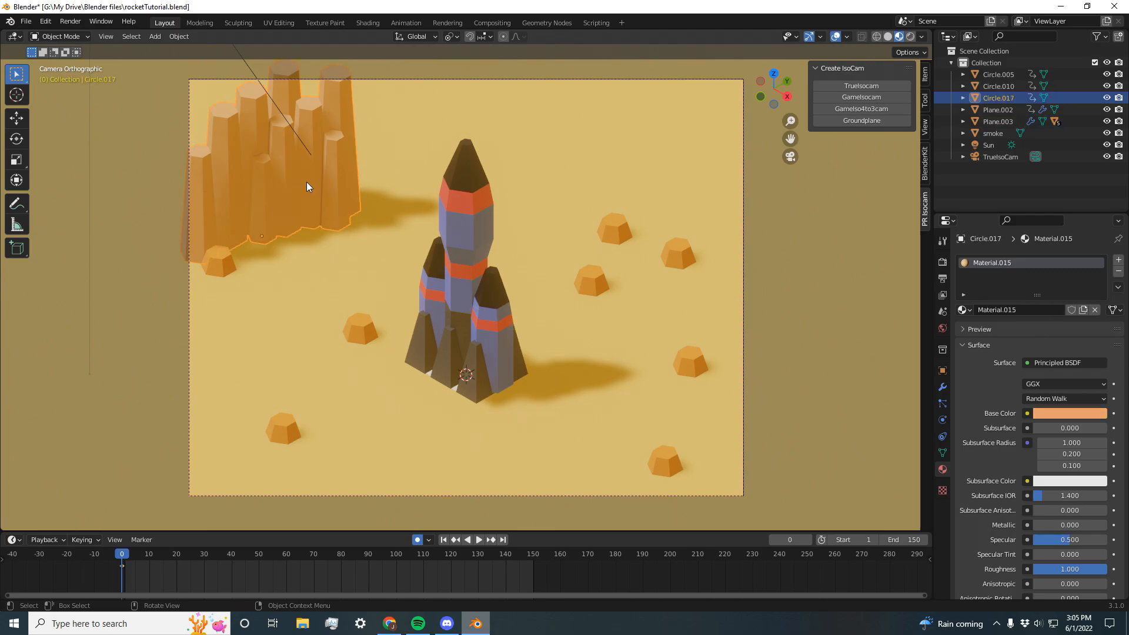
Copy and paste the orange rock cliff, moving the copy about 2.50 m in X and 7.96 m in Y.
key(ctrl+c)
key(ctrl+v)
key(g)
click(485, 156)
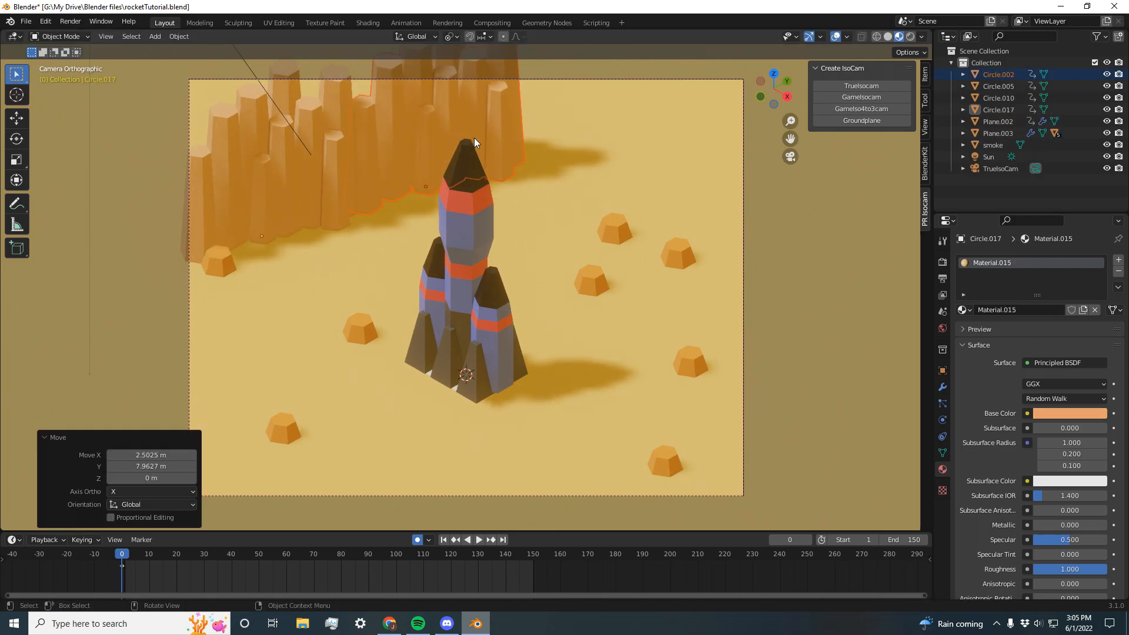
Rotate the copied cliff about -9.75° around Z and slide it along the ground plane against the original cliff.
key(r)
key(z)
click(445, 161)
key(g)
key(shift+z)
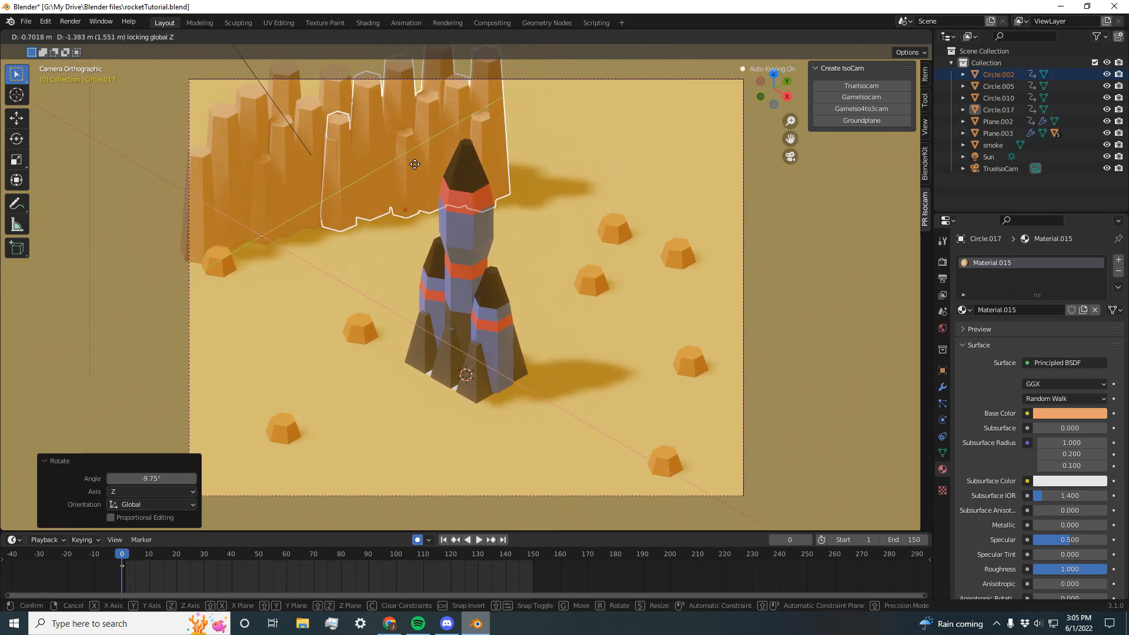
click(413, 140)
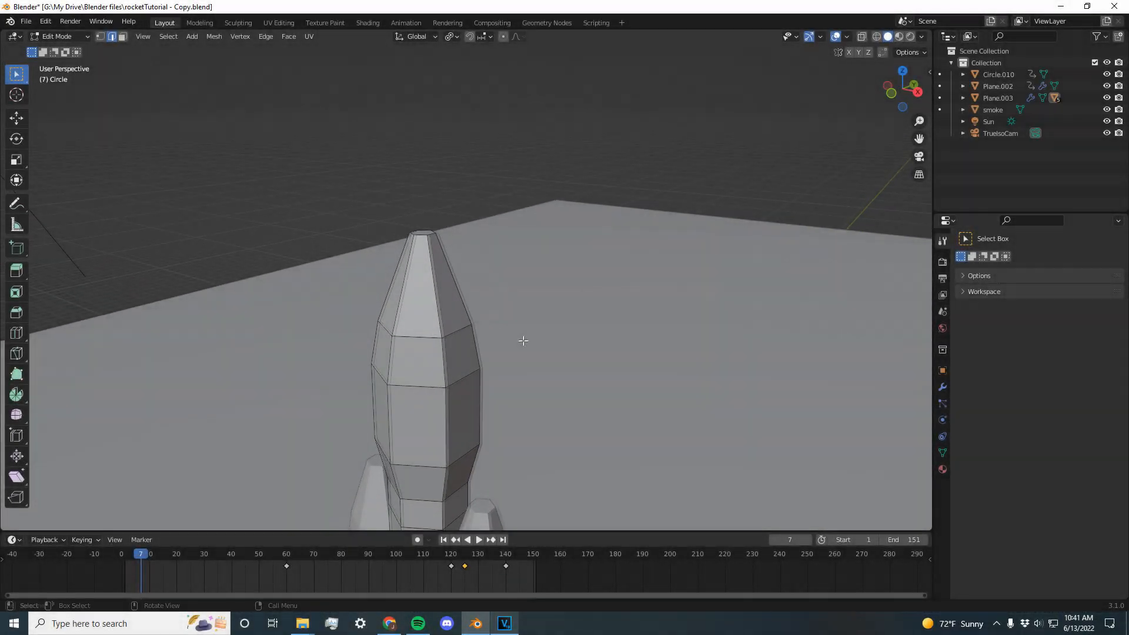
Bevel the edge loop around the rocket's upper body about 0.623 m wide with 11 segments.
middle_drag(524, 341, 610, 312)
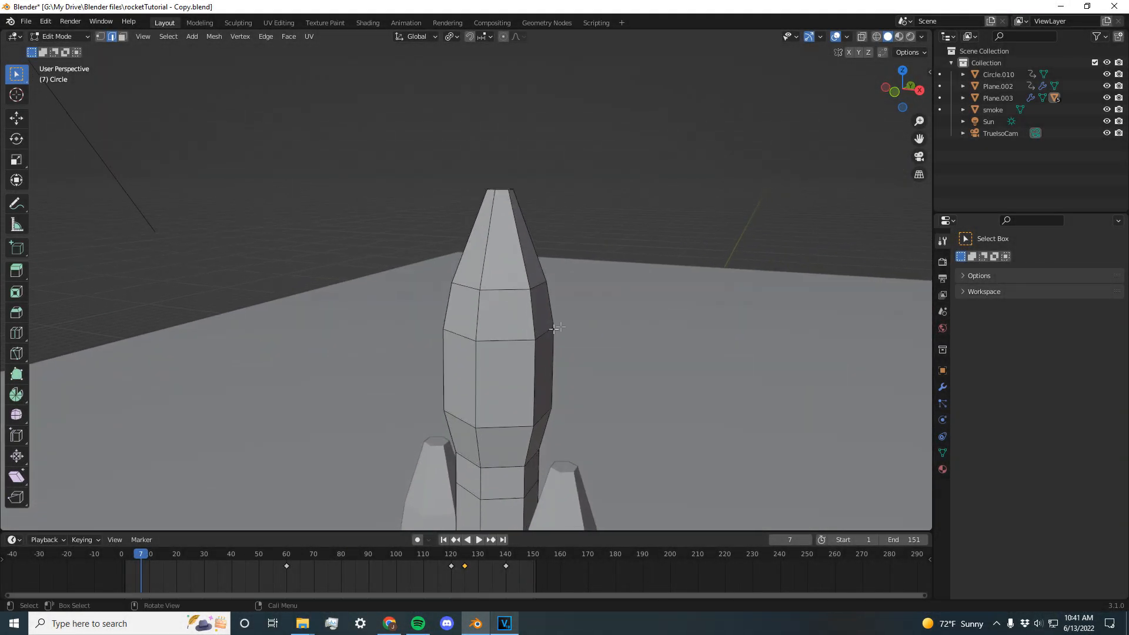
scroll(610, 312, up, 4)
middle_drag(670, 288, 628, 313)
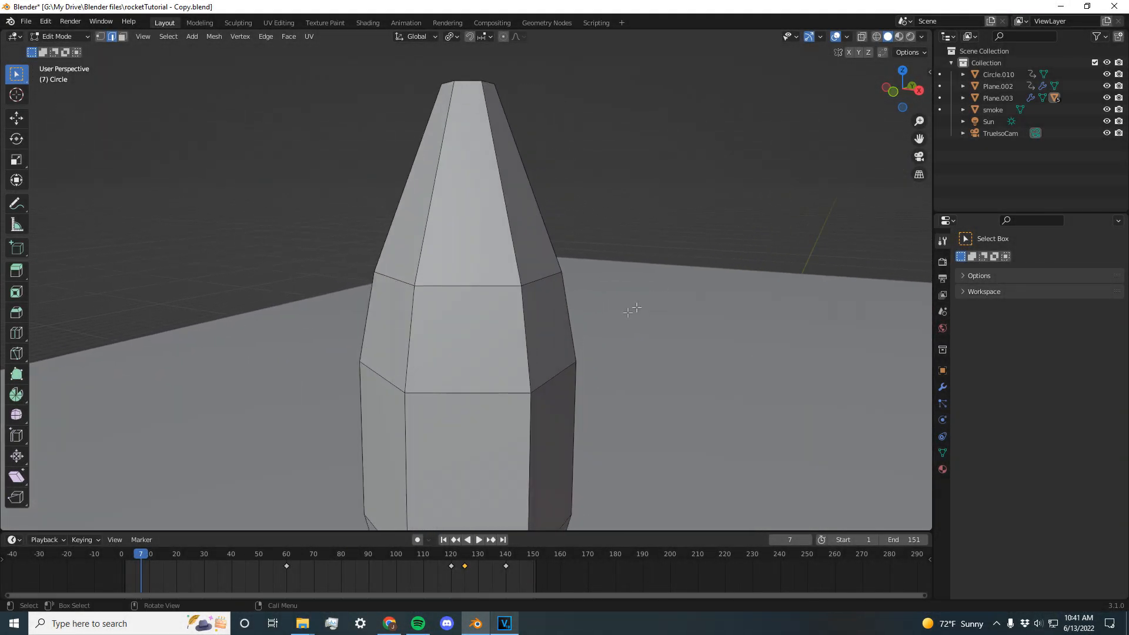
alt+click(490, 392)
scroll(597, 332, down, 2)
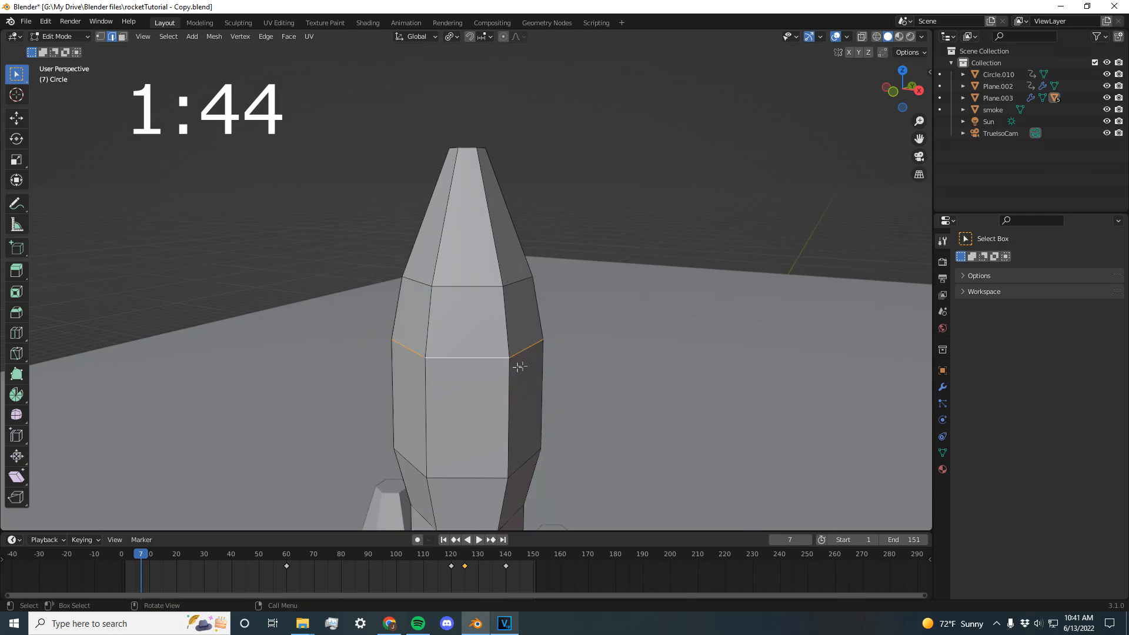
key(ctrl+b)
scroll(547, 365, up, 10)
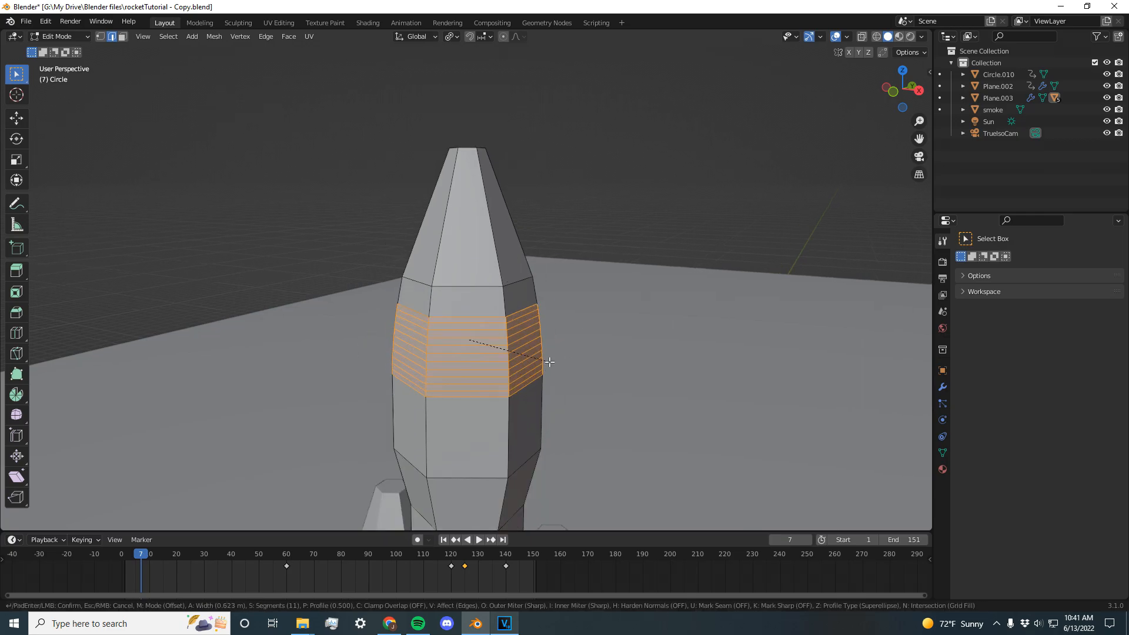
click(549, 362)
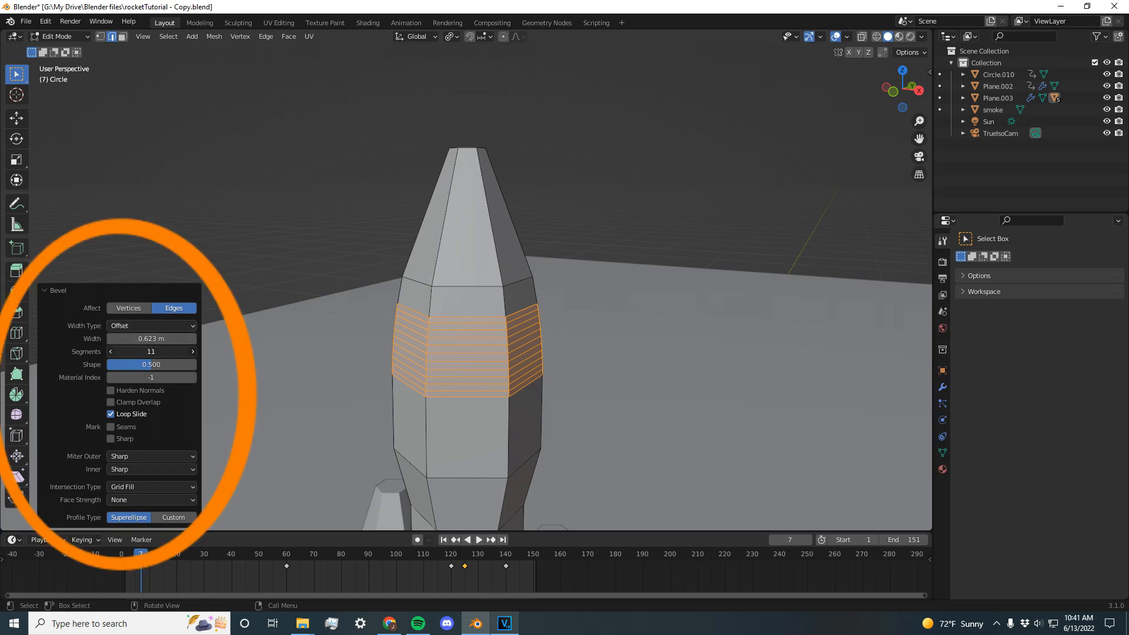
Reduce the rocket body's bevel to 1 segment and close the edge loop edit.
key(BackSpace)
key(Return)
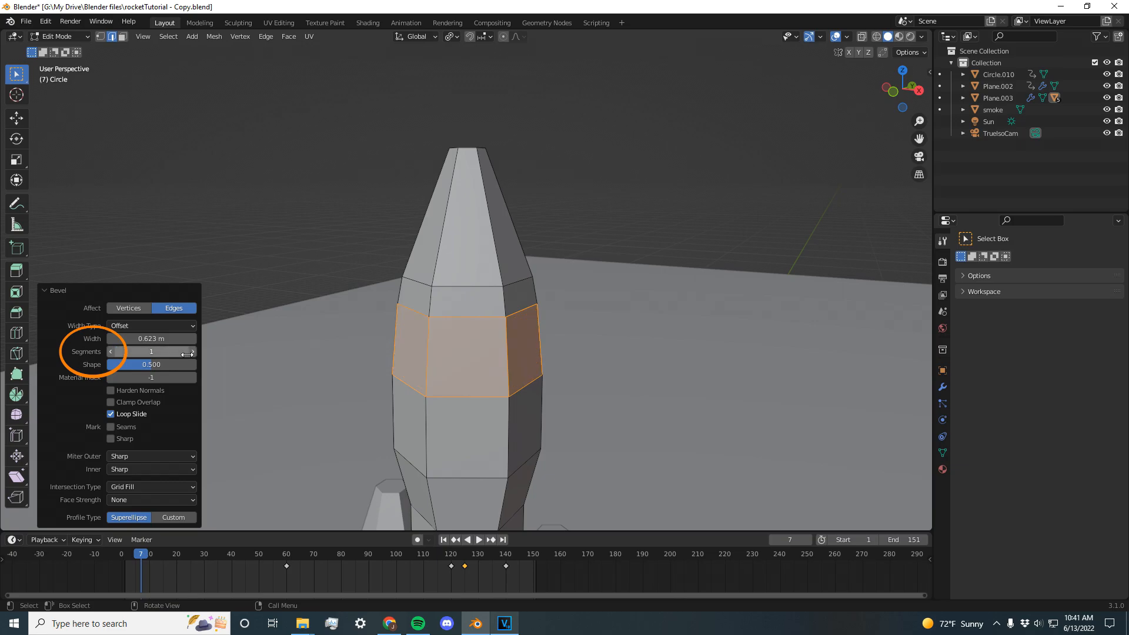
click(607, 305)
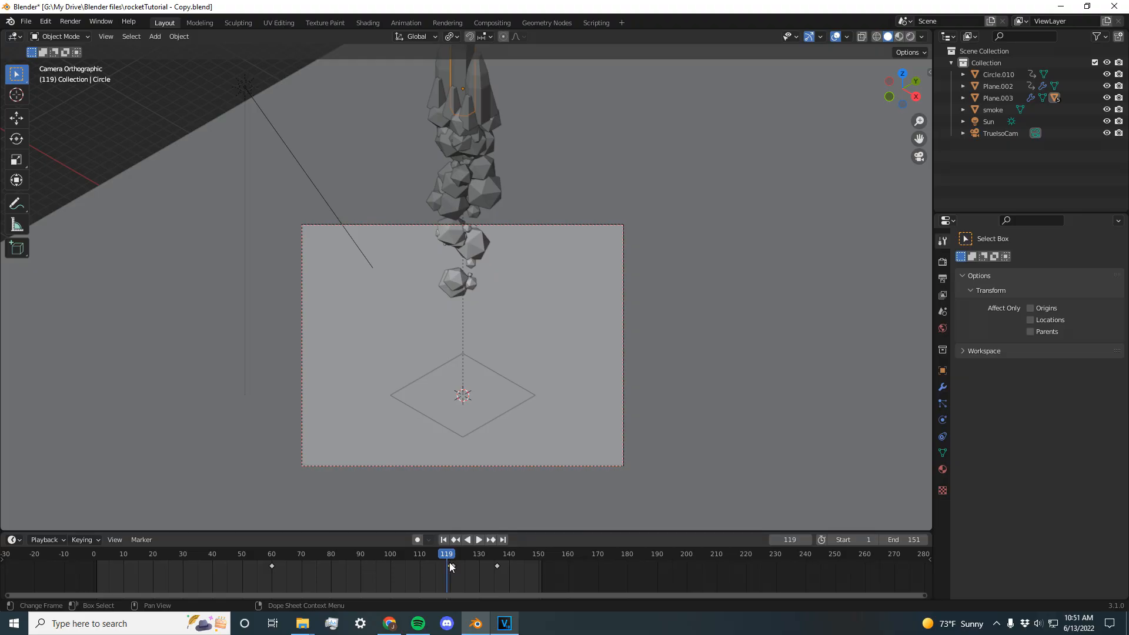
At frame 120, move the rocket up about 6.77 m along the Z axis, above its smoke trail.
click(451, 566)
scroll(520, 247, down, 2)
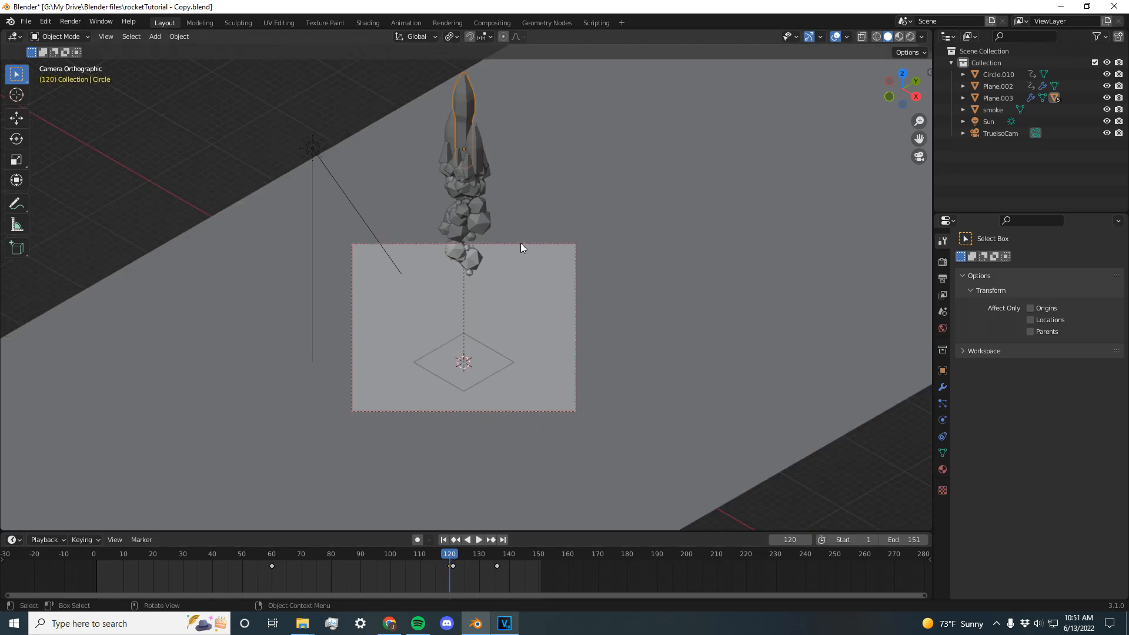
shift+middle_drag(531, 207, 527, 270)
key(g)
key(z)
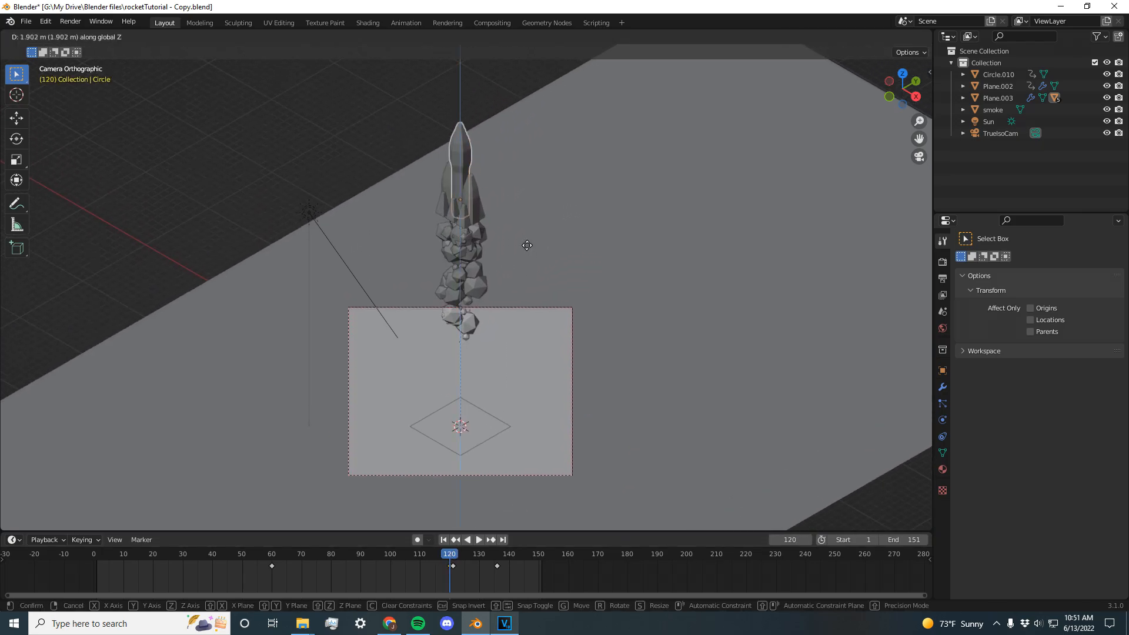
click(532, 194)
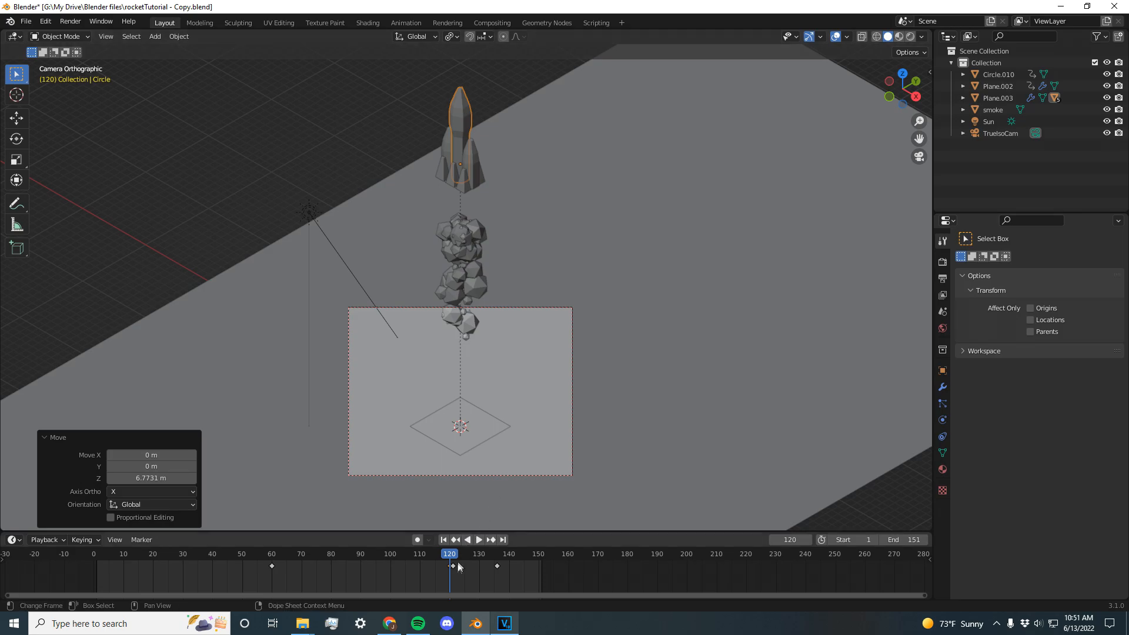
Play and scrub through the animation beyond frame 120 to check the rocket's launch motion.
key(space)
scroll(458, 558, up, 2)
drag(452, 566, 464, 555)
drag(464, 555, 502, 555)
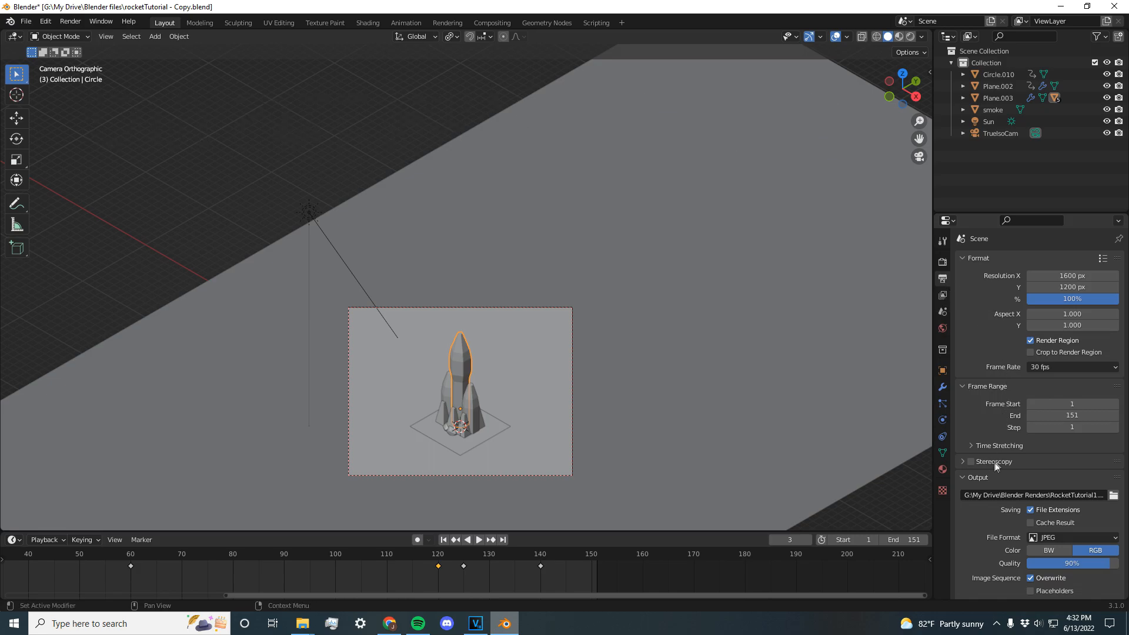
Set the render output's file format to FFmpeg Video with an MPEG-4 container.
scroll(1015, 386, down, 2)
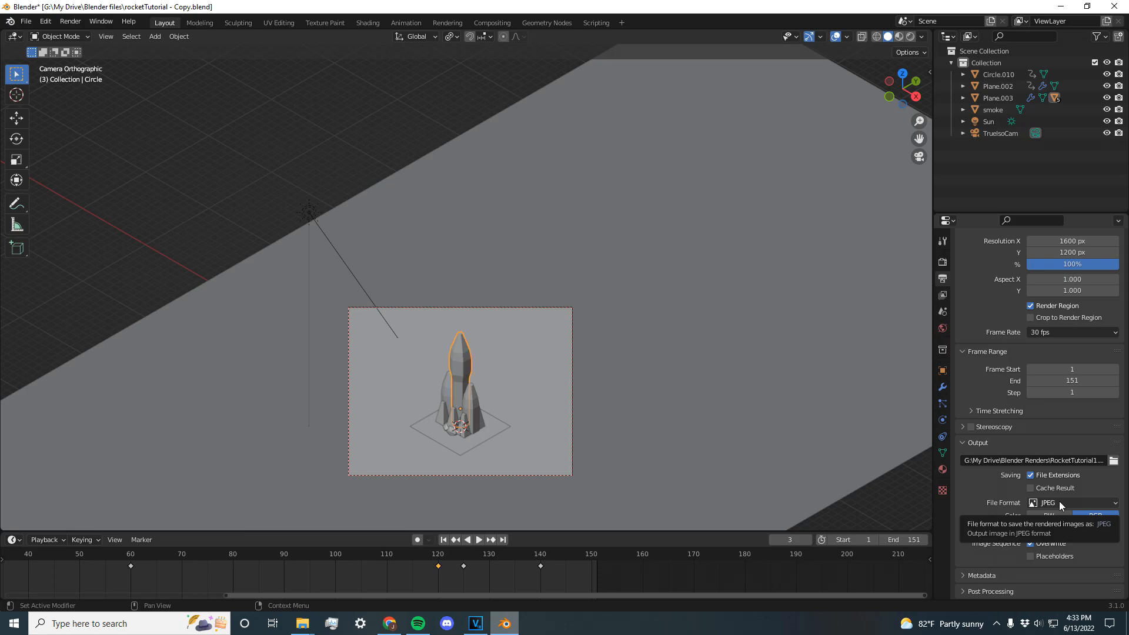
click(1106, 504)
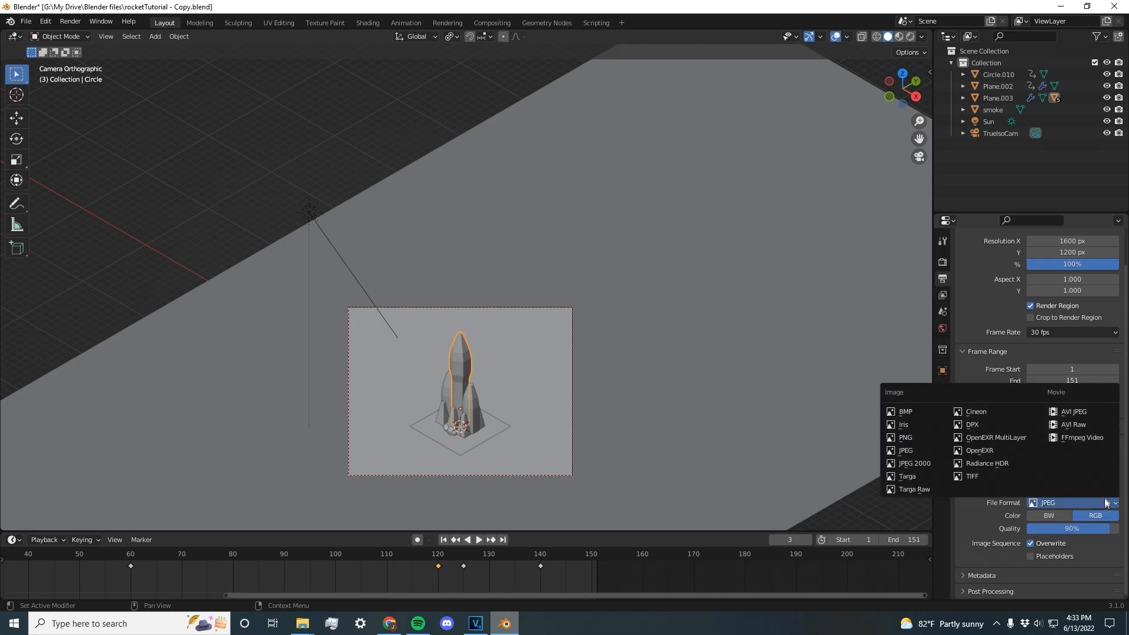
click(1085, 437)
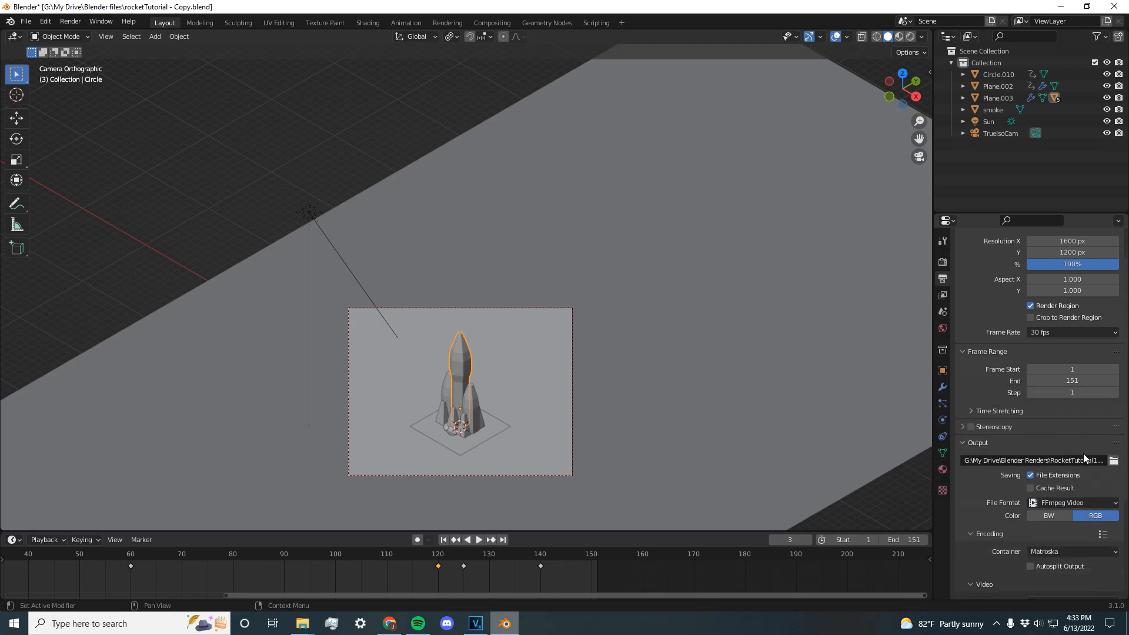
scroll(1083, 456, down, 4)
click(1076, 459)
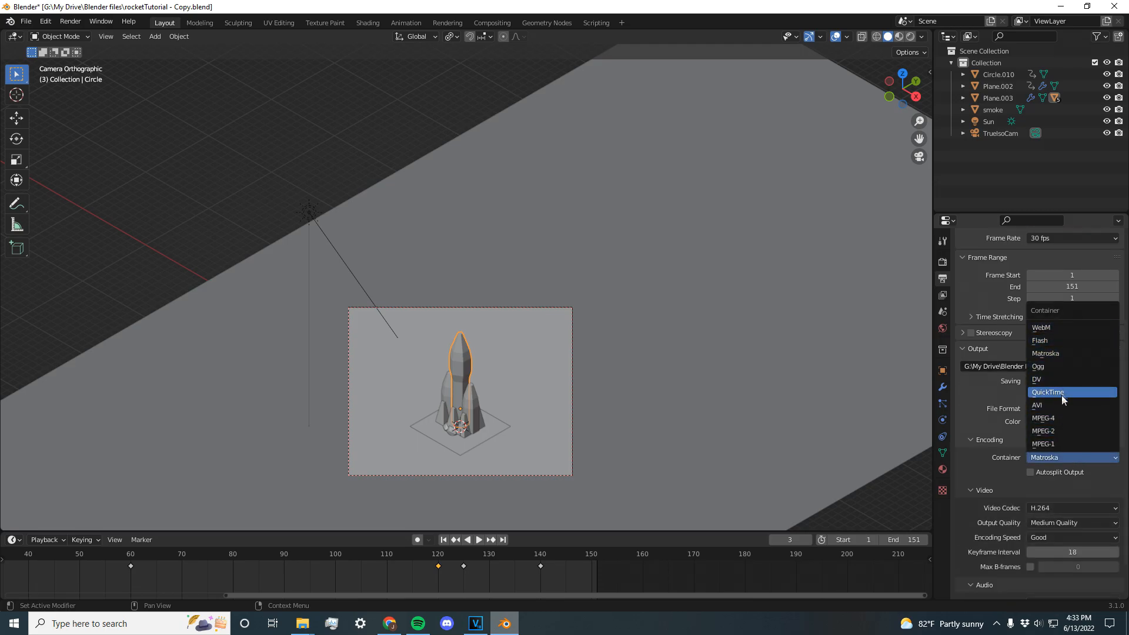
click(1060, 419)
scroll(1054, 454, down, 2)
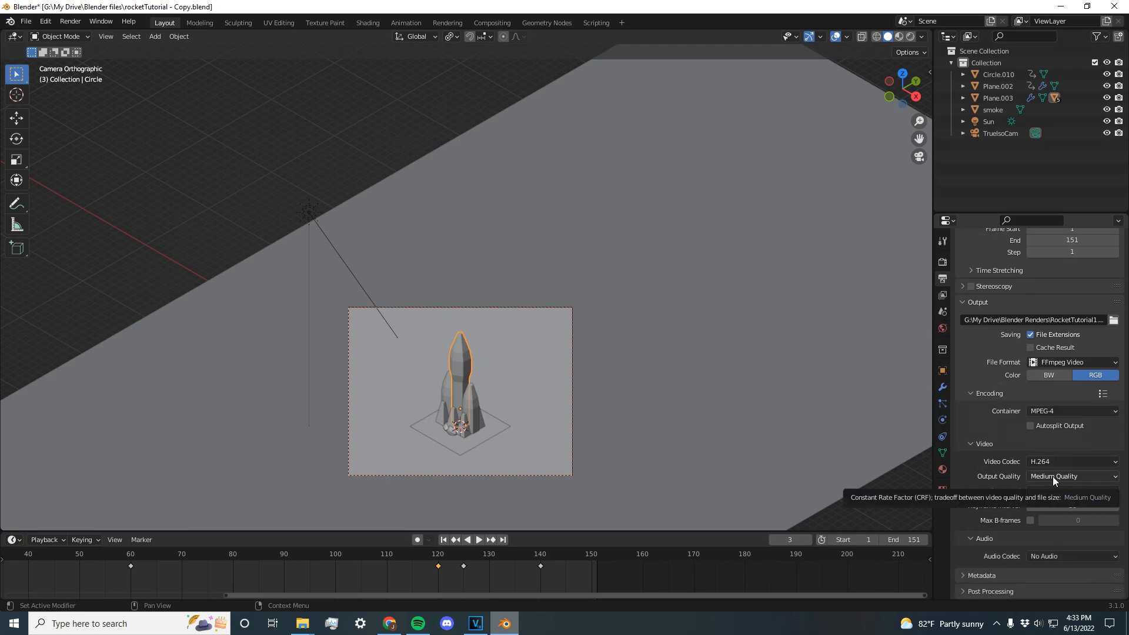
Examine the Cycles render sampling settings, including the maximum samples.
scroll(1039, 475, up, 6)
click(943, 262)
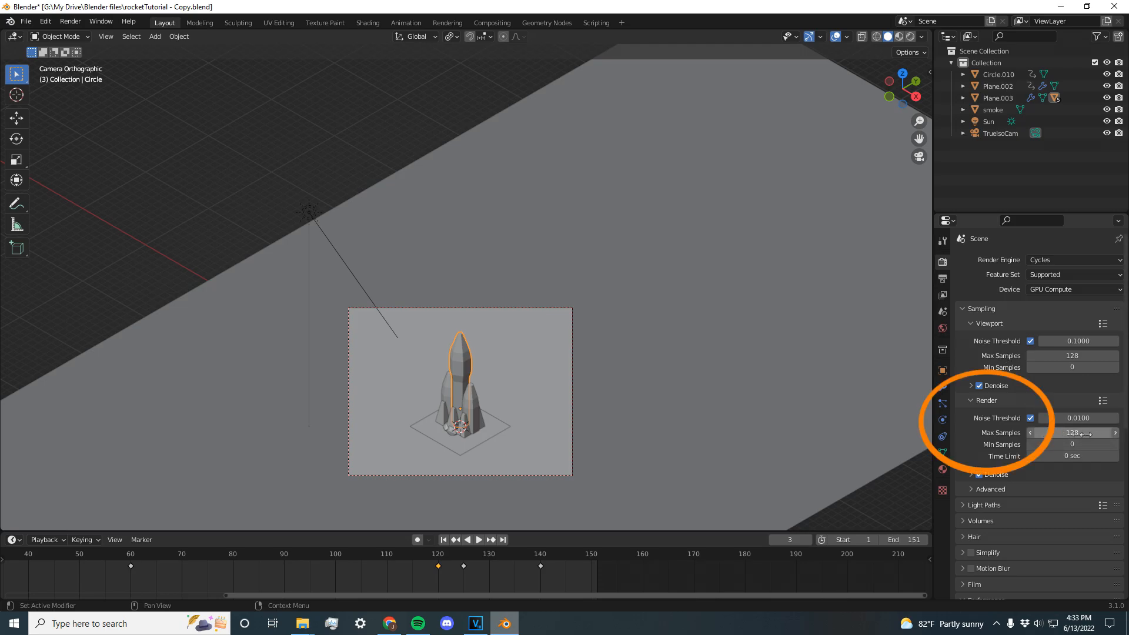
scroll(1085, 434, down, 8)
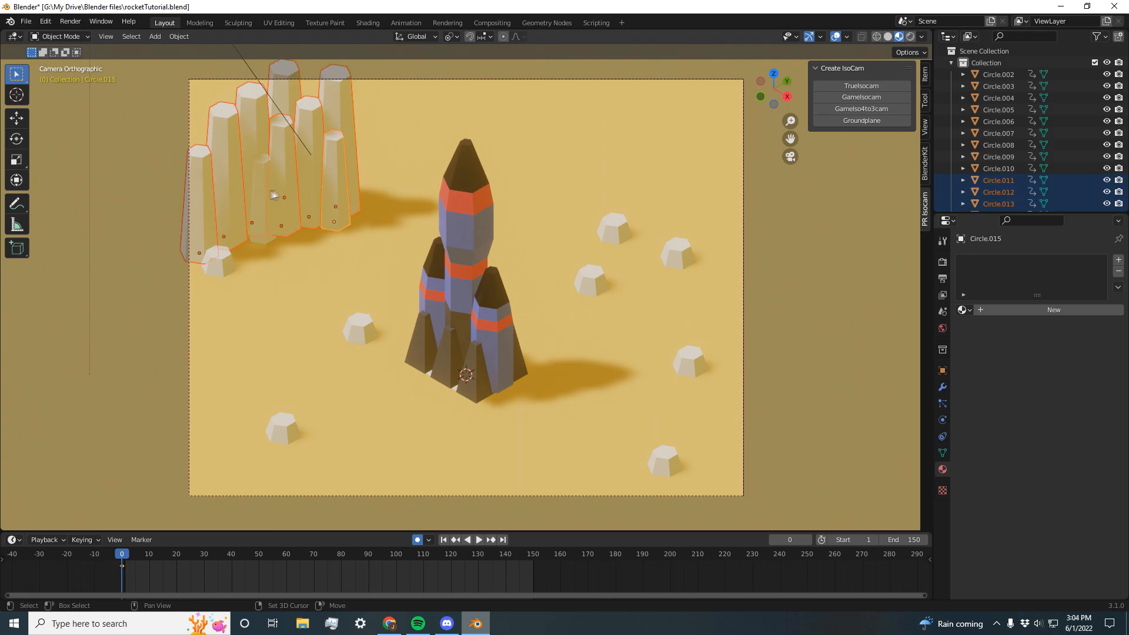
Give the desert rock formations an orange base colour.
click(362, 181)
click(1069, 414)
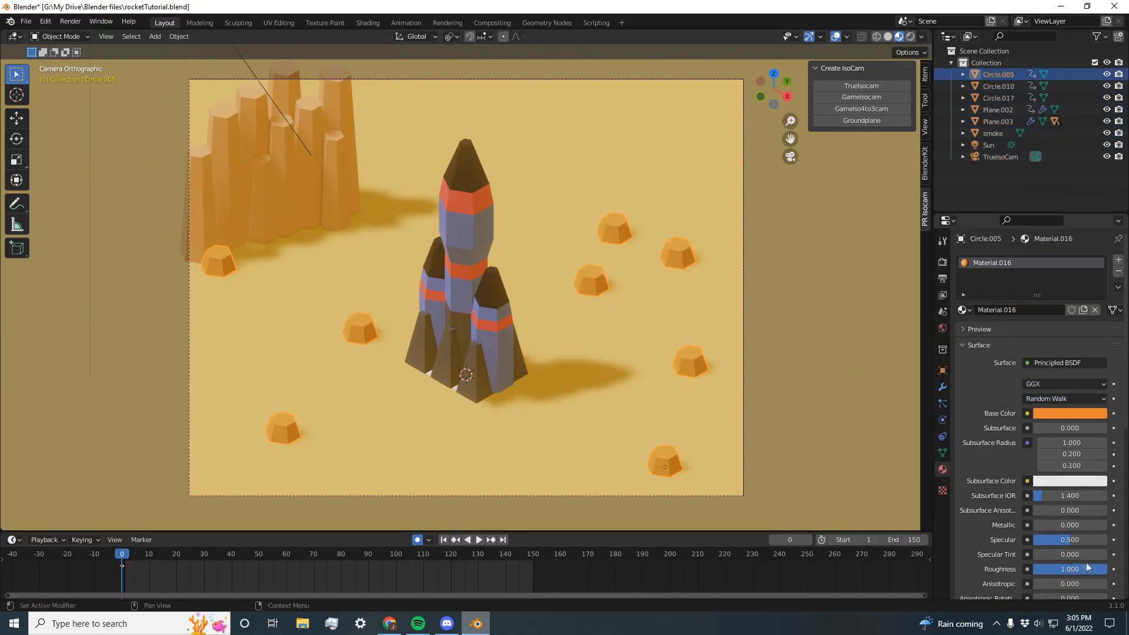
Duplicate the cliff to the area behind the rocket's far side and rotate the copy about -8.12° around Z.
key(shift+d)
click(718, 102)
key(r)
click(673, 176)
Slide the new cliff section along the ground plane so that it continues the rock wall behind the rocket.
key(g)
key(shift+z)
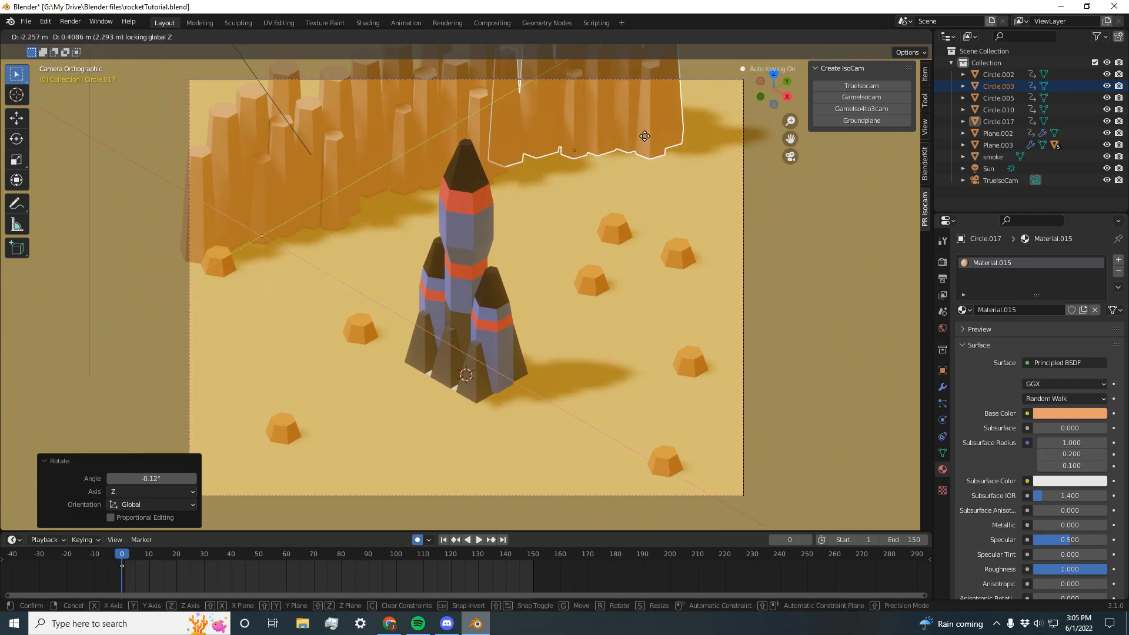
click(645, 136)
key(g)
key(shift+z)
click(673, 118)
Duplicate the cliff section about 5.77 m in X and 5.90 m in Y, and rotate the copy 6.85° around Z.
key(shift+d)
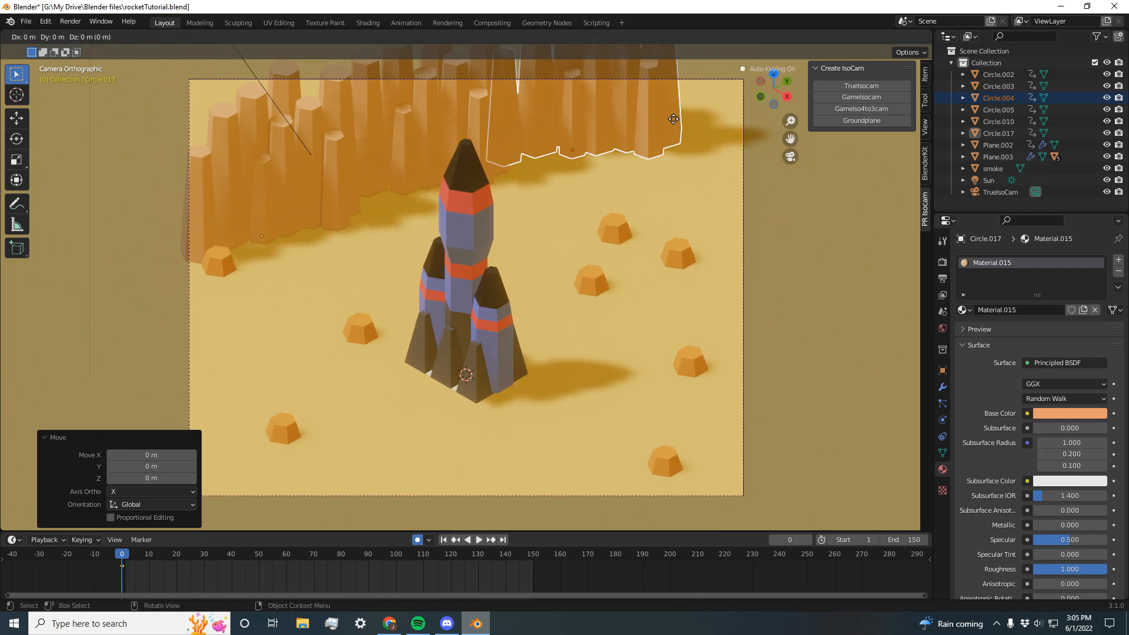
key(shift+z)
click(847, 125)
key(r)
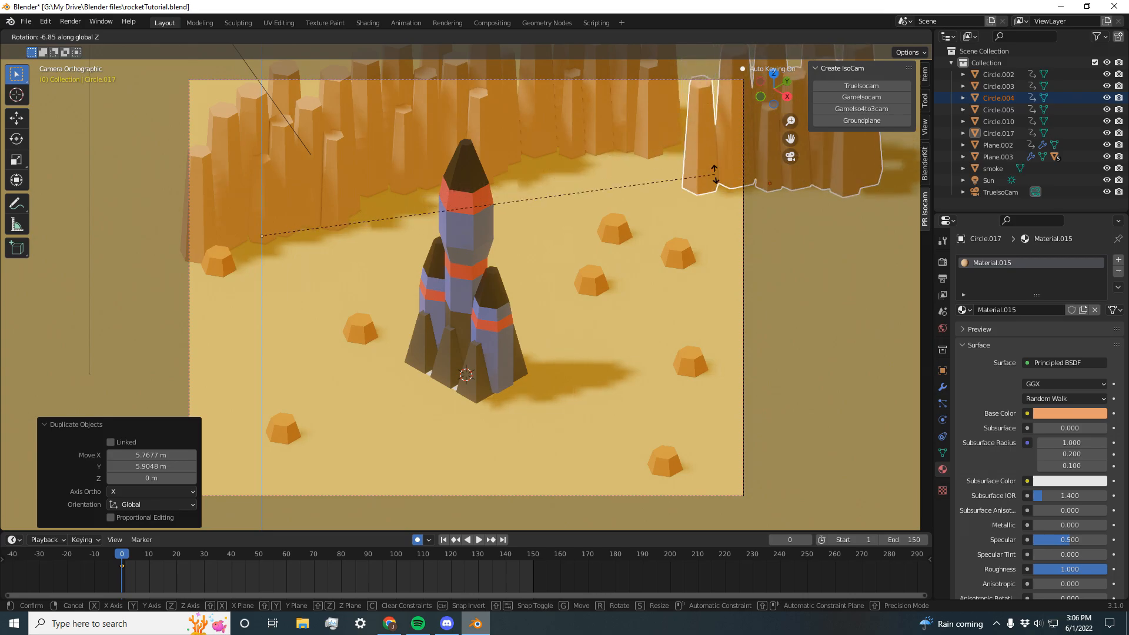
click(714, 175)
Change the pivot point so the newest cliff section turns about its own centre, rotate it around Z and reposition it.
key(period)
click(713, 244)
key(r)
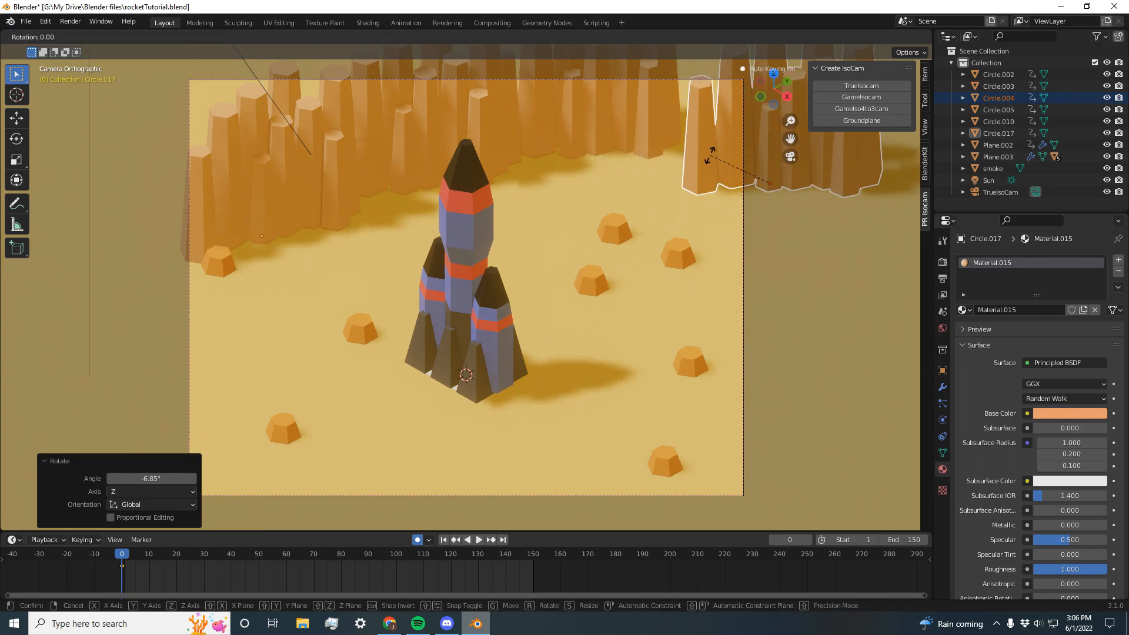
key(z)
click(739, 129)
key(g)
click(714, 90)
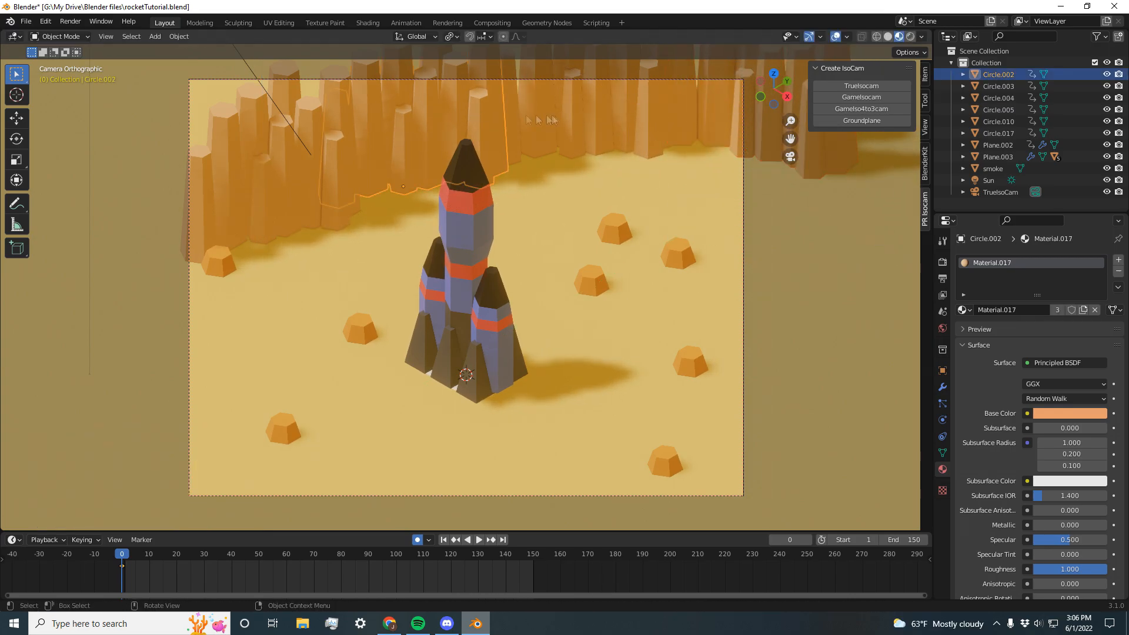
Scale the cliff section behind the rocket's far side and reposition it along the ground plane in the camera view.
click(629, 112)
key(s)
click(613, 115)
key(KP_0)
key(KP_0)
key(g)
key(shift+z)
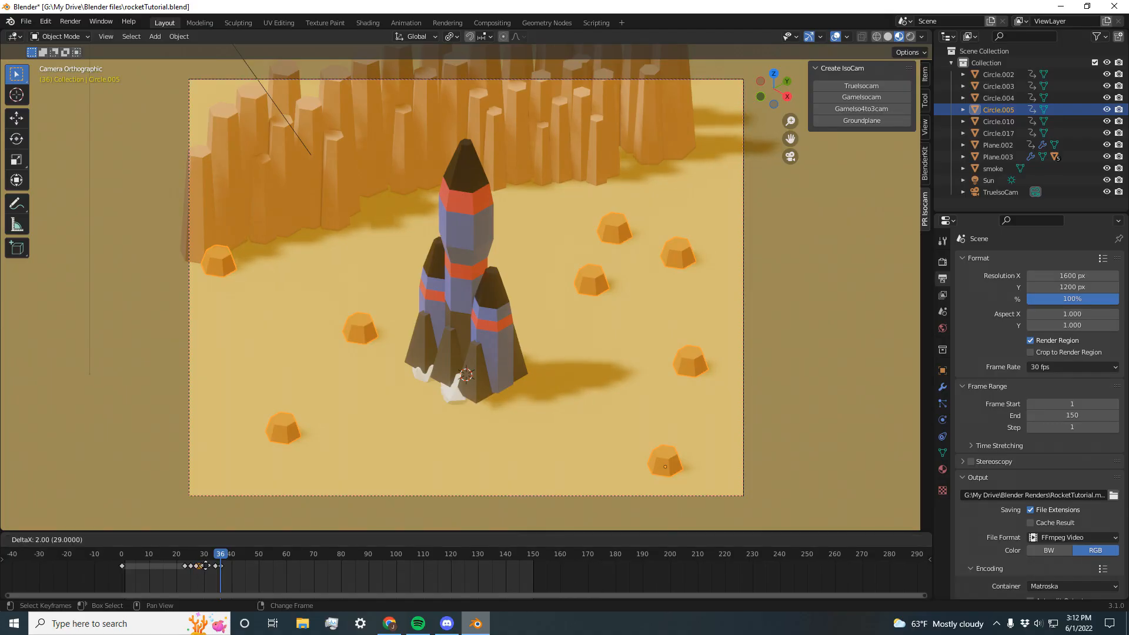
Play and scrub the animation around the early keyframes to check their timing.
key(space)
key(space)
drag(188, 556, 171, 563)
key(space)
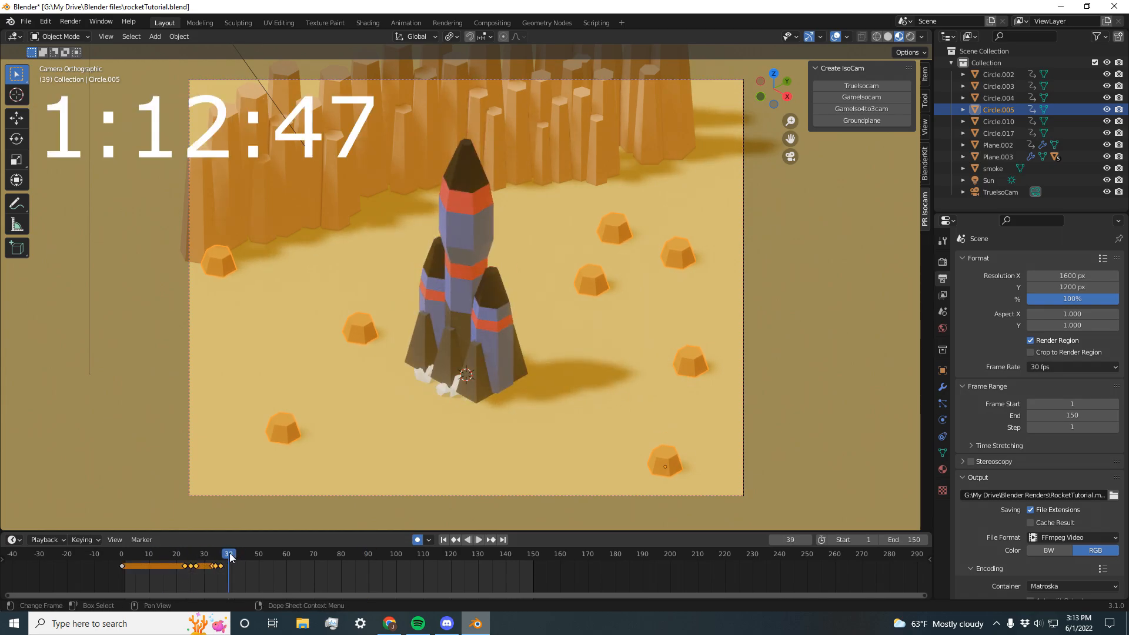